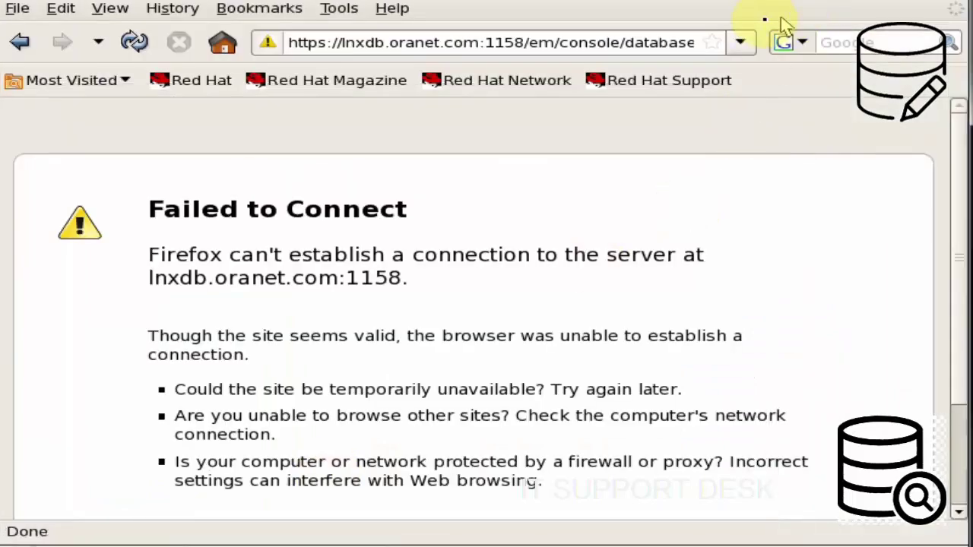
type("https://lnxdb.oranet.com:55")
key("Down")
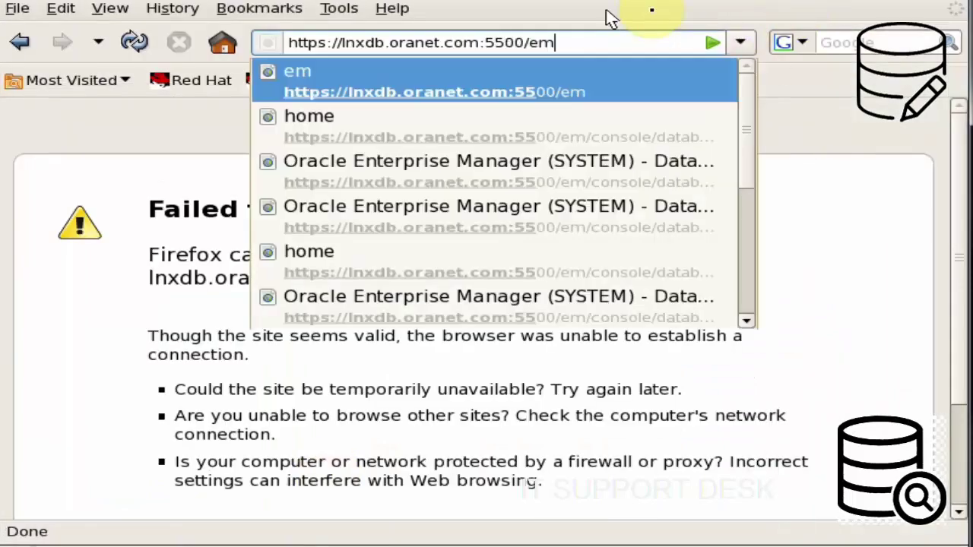
key("Return")
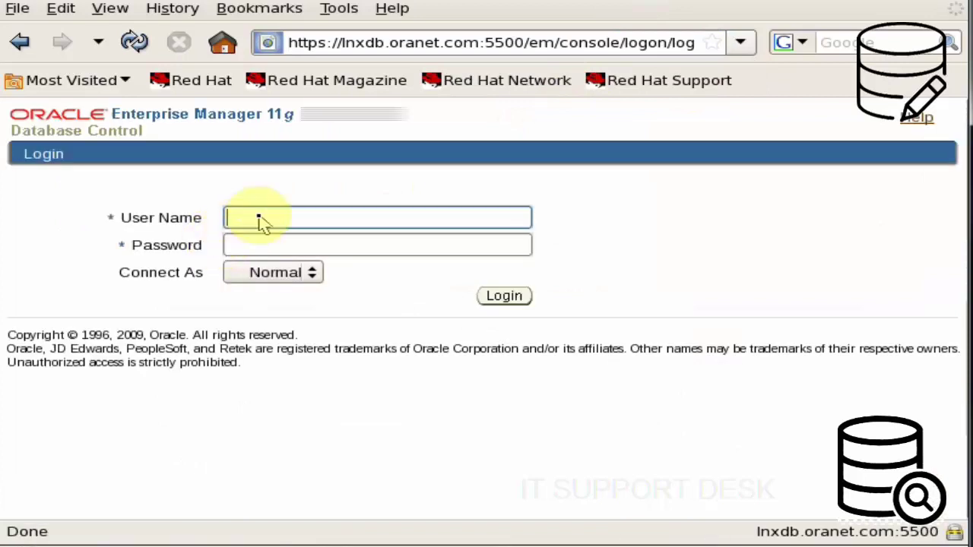
- Log in to Database Control as sys with the account password, choosing the connection role listed after Normal
type("sys")
key("Tab")
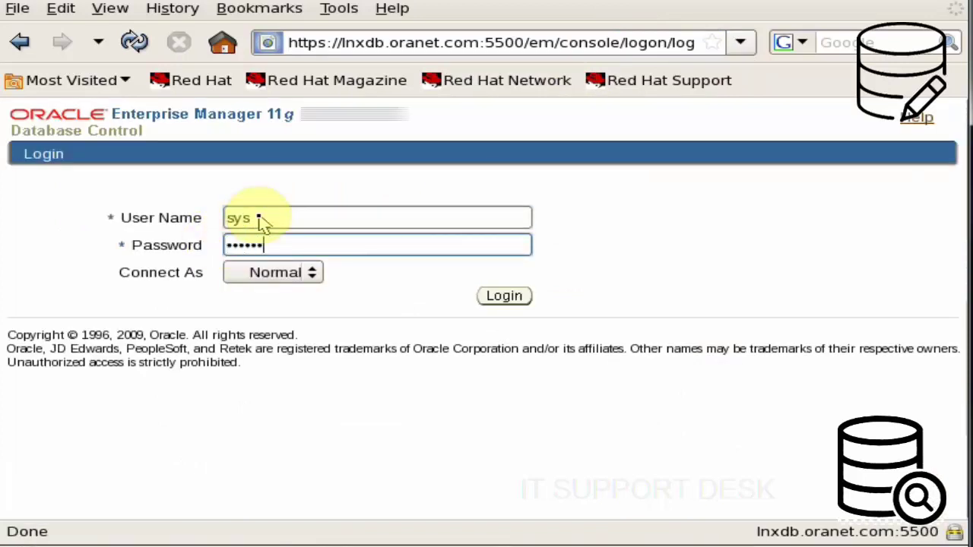
key("Tab")
key("Down")
left_click(496, 298)
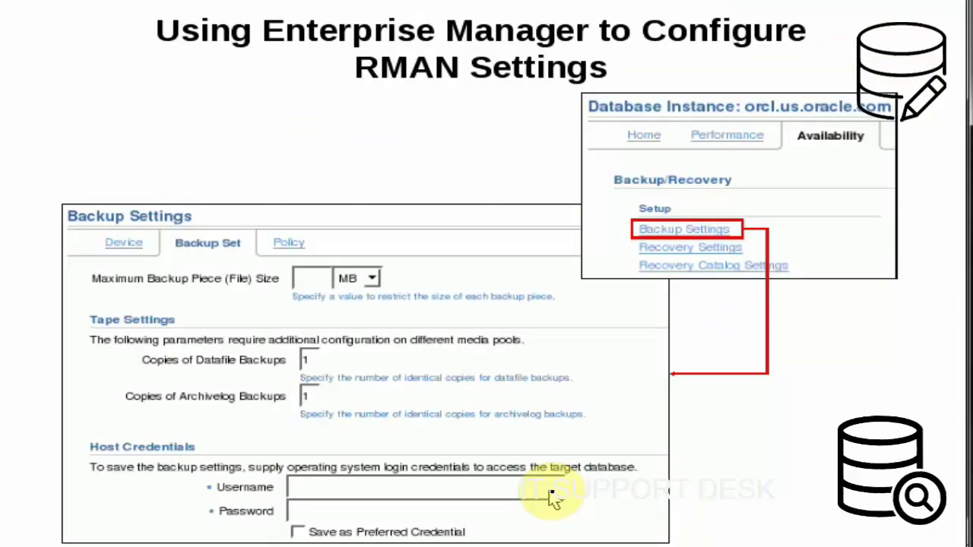
- Return from the slides to the browser and open Backup Settings from the mydb instance's Availability page
key("alt+Tab")
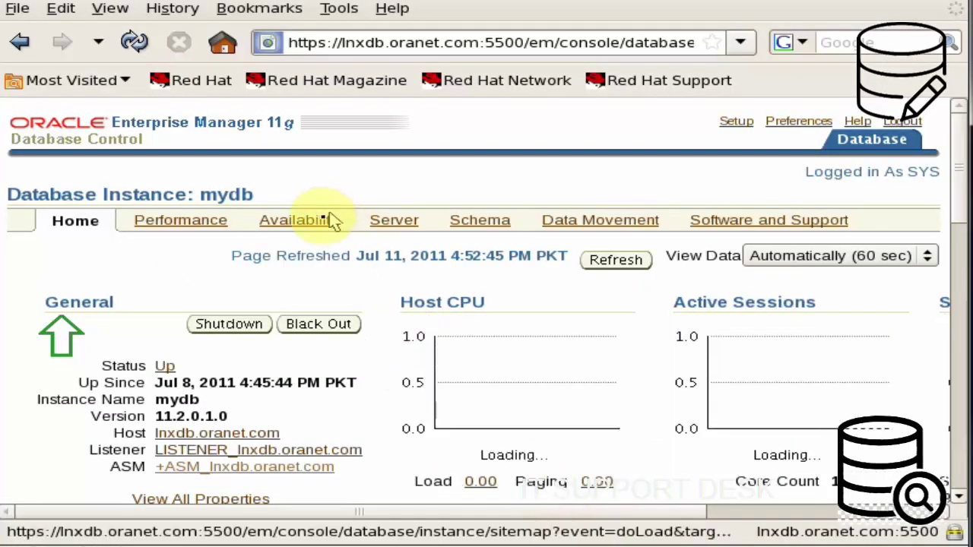
left_click(304, 222)
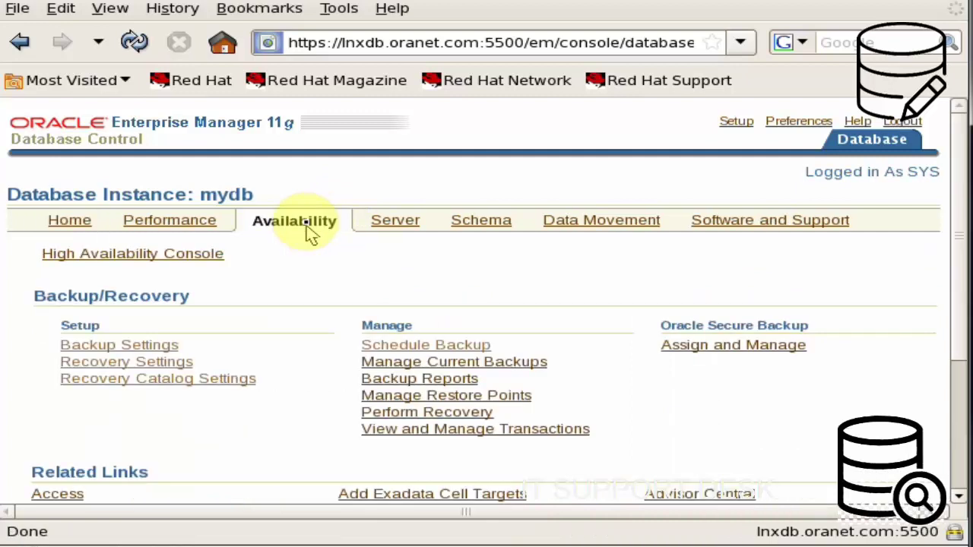
left_click(131, 346)
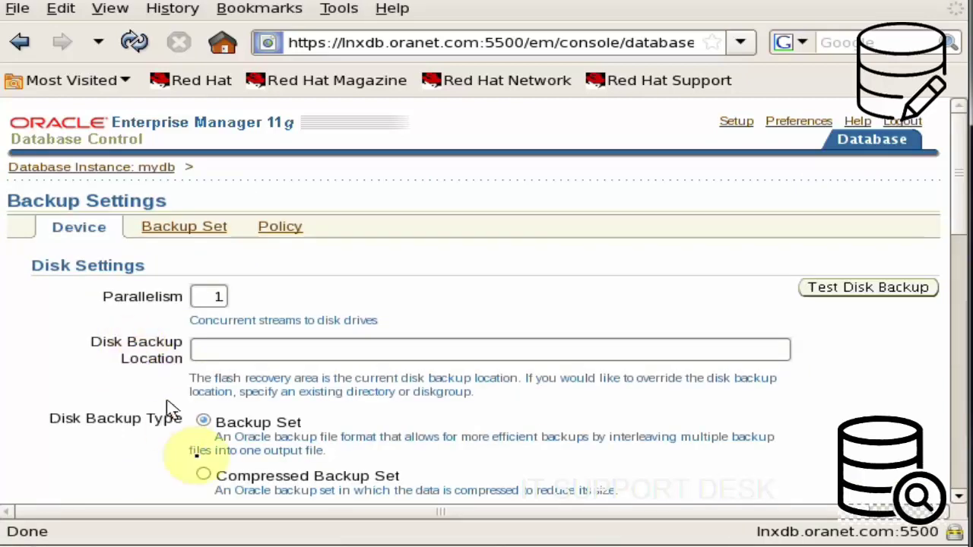
- Switch to the terminal and start RMAN connected to the target database with "rman target /"
left_click(283, 543)
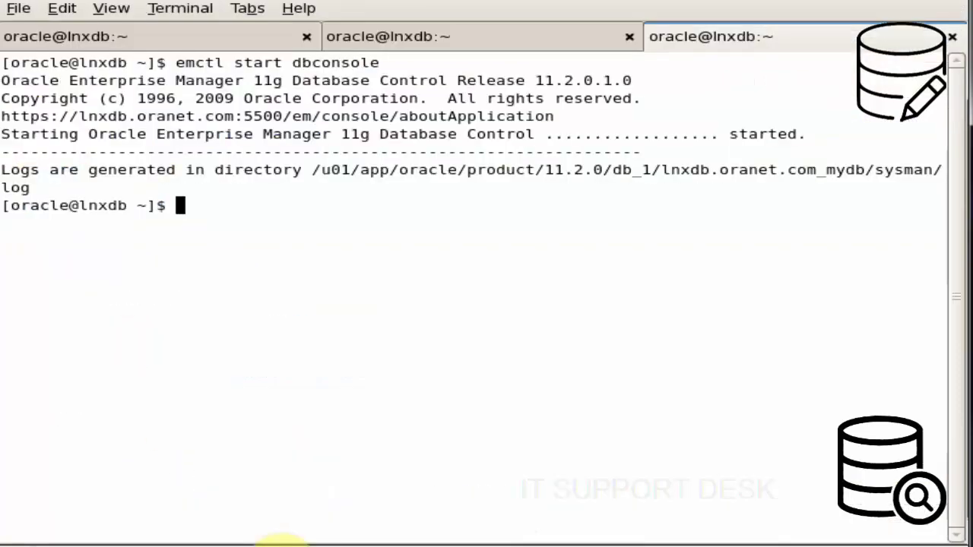
type("rman target /")
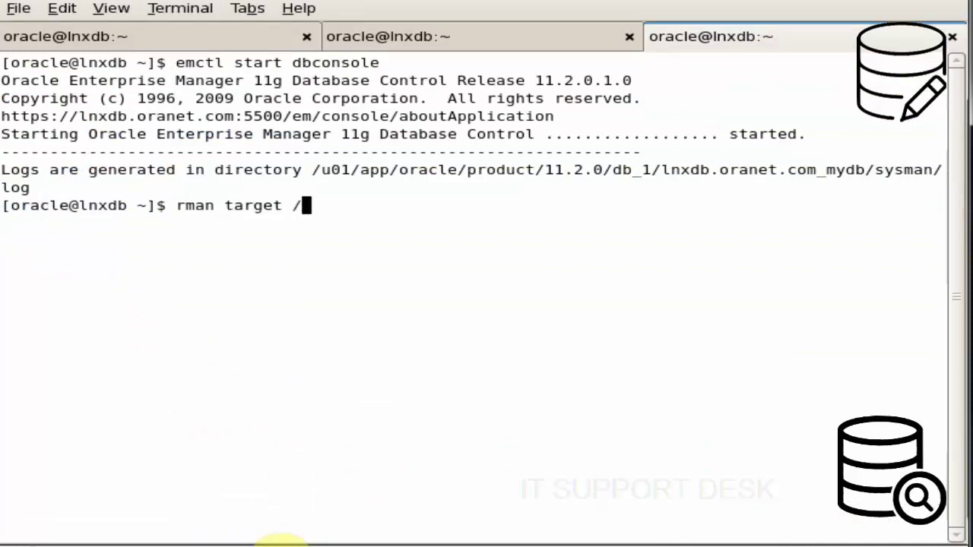
key("Return")
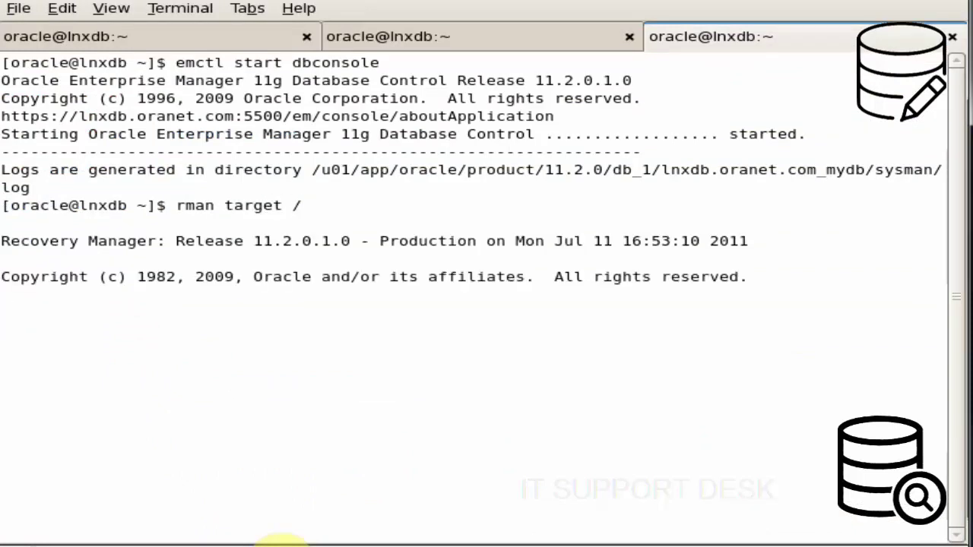
- List all RMAN configuration parameters with "show all;"
type("who")
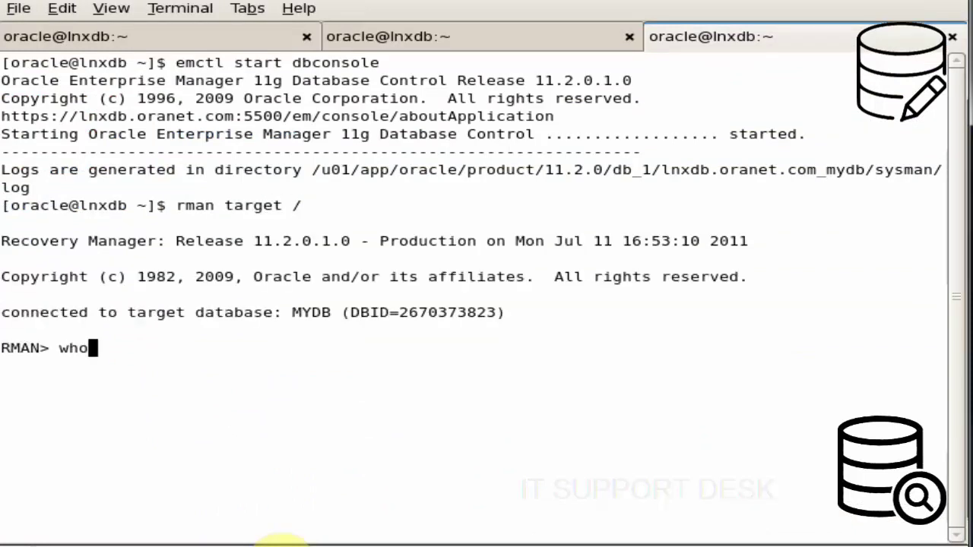
key("BackSpace")
key("BackSpace")
key("BackSpace")
type("show all;")
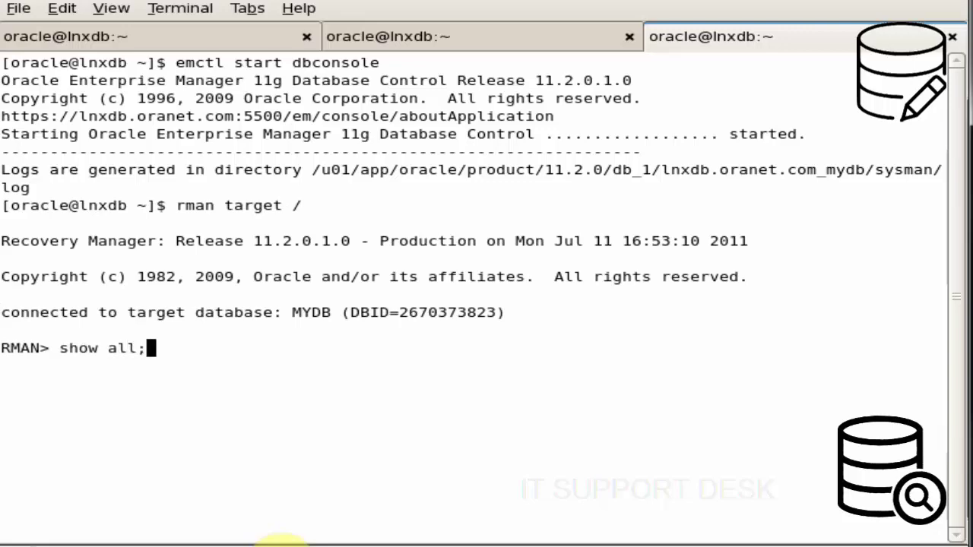
key("Return")
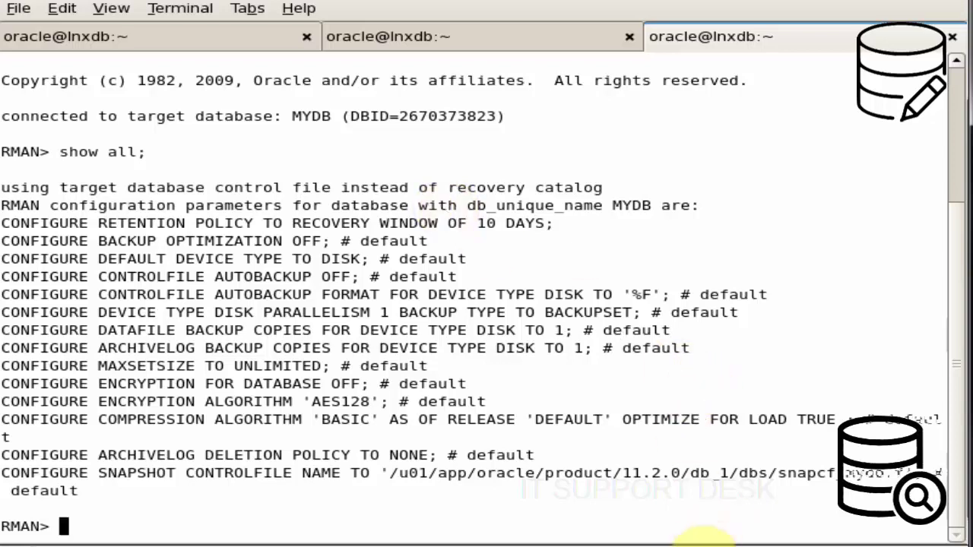
- Switch back to the browser and set the disk Parallelism in Backup Settings to 3
left_click(693, 545)
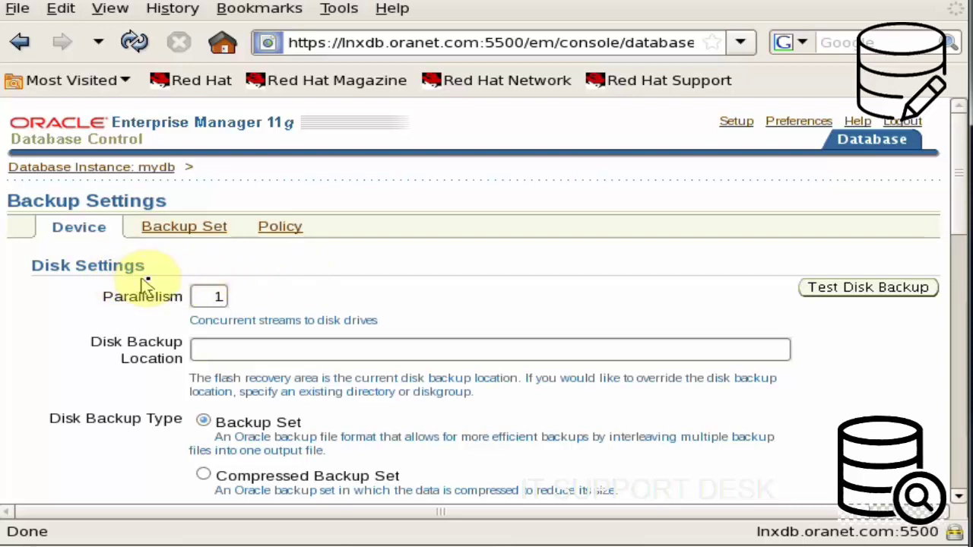
left_click(213, 298)
type("1")
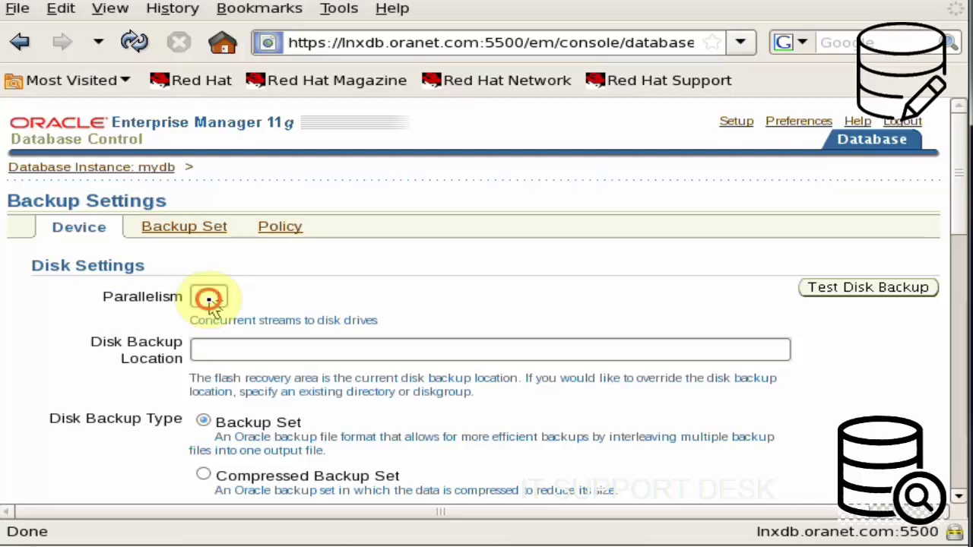
left_click_drag(211, 303, 266, 296)
type("3")
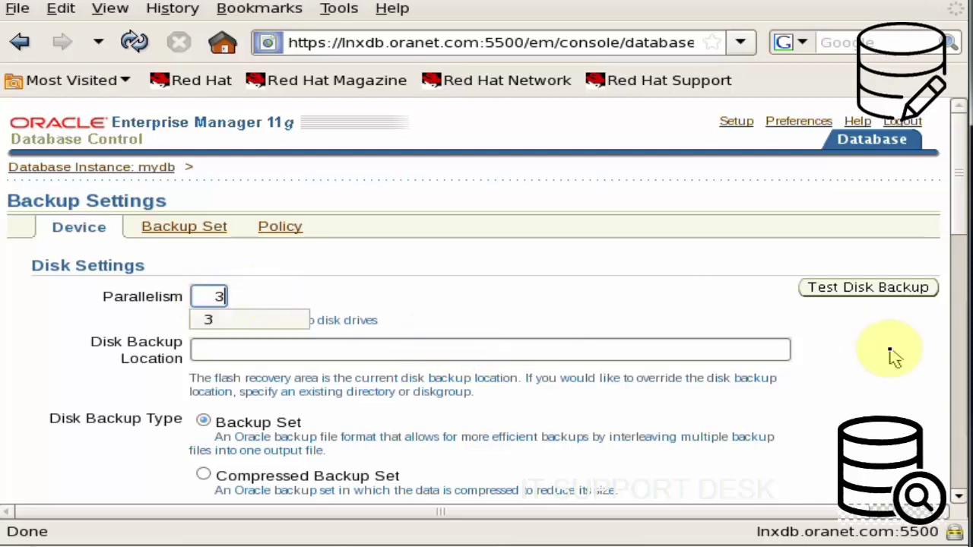
- Fill in the host credentials with username oracle and its password, and enable Save as Preferred Credential
left_click_drag(961, 196, 955, 446)
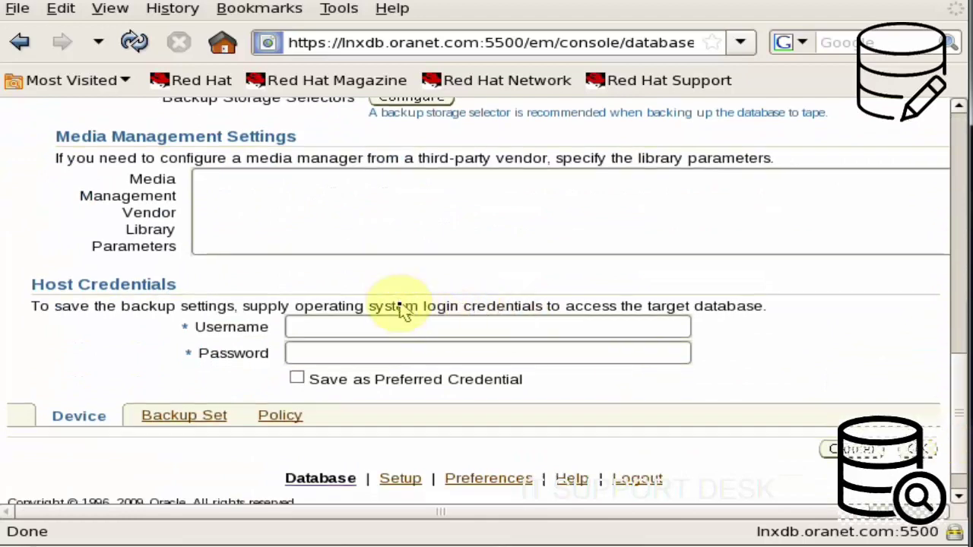
left_click(364, 326)
type("oracle")
key("Tab")
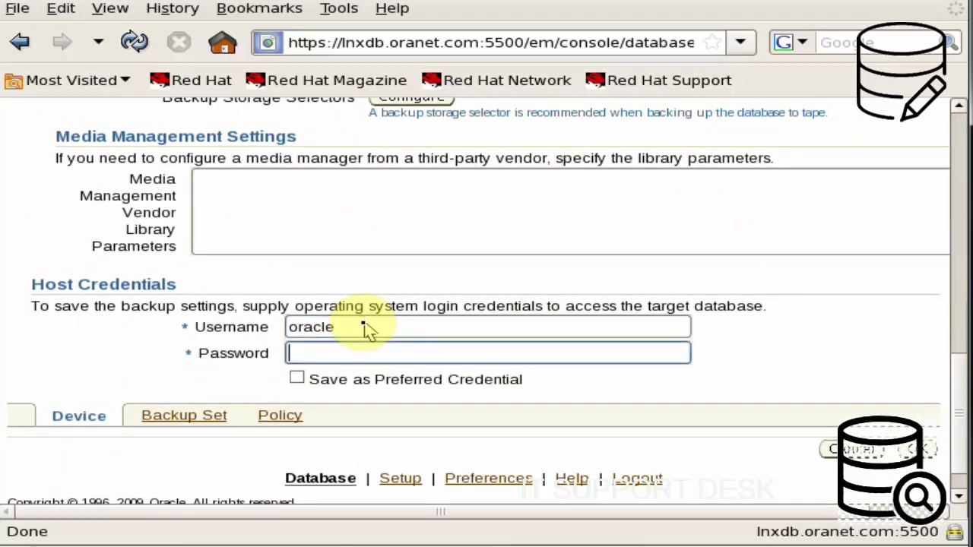
left_click(296, 378)
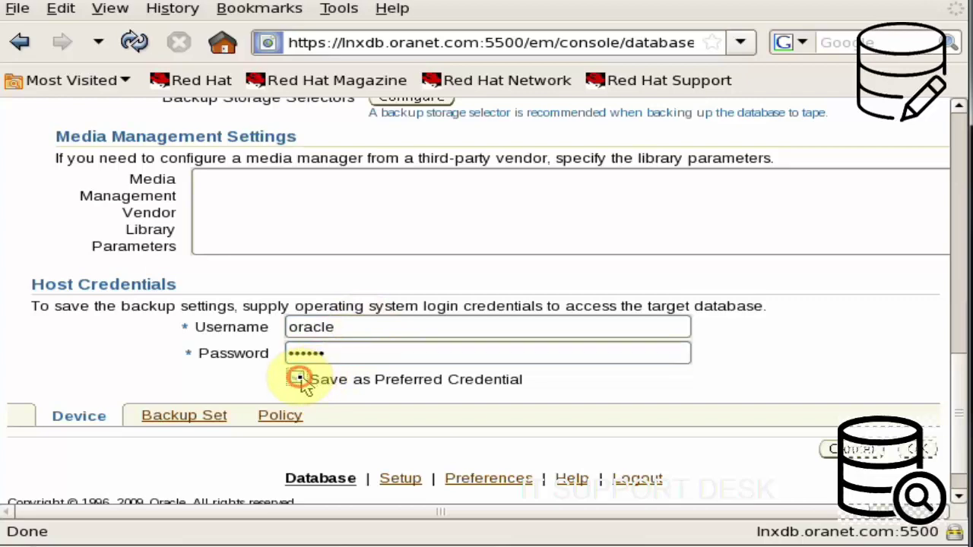
- Highlight the disk parallelism line in the terminal's RMAN listing, and save the backup settings in the browser
left_click(242, 543)
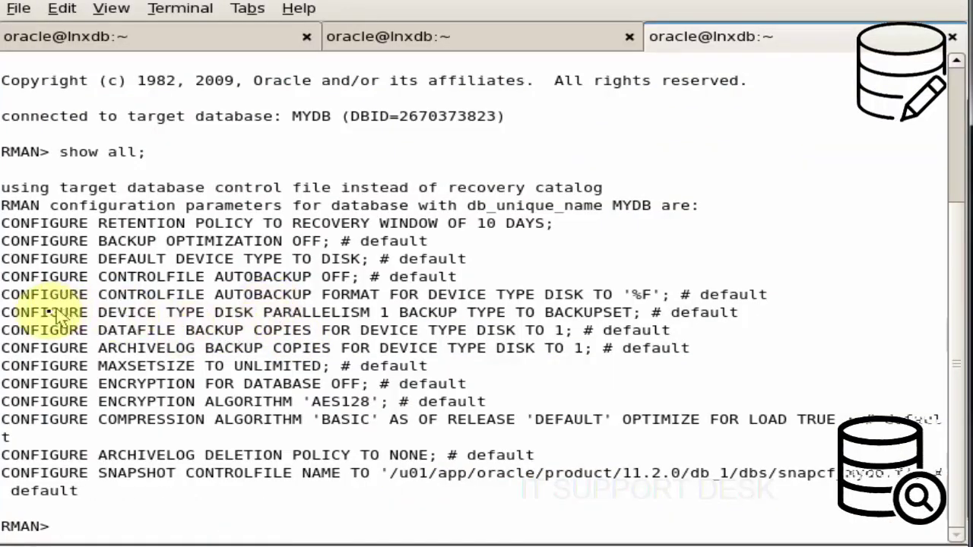
left_click_drag(3, 313, 637, 317)
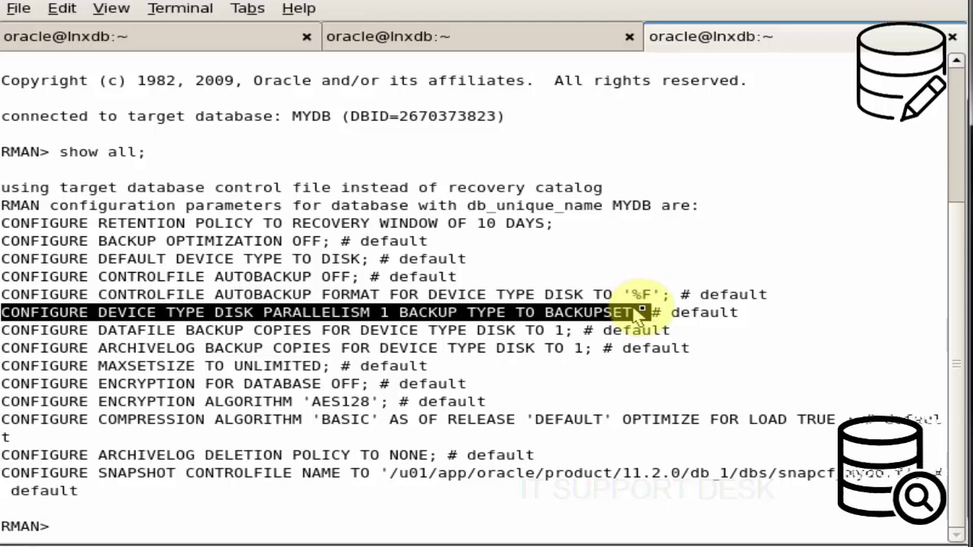
left_click_drag(641, 314, 651, 314)
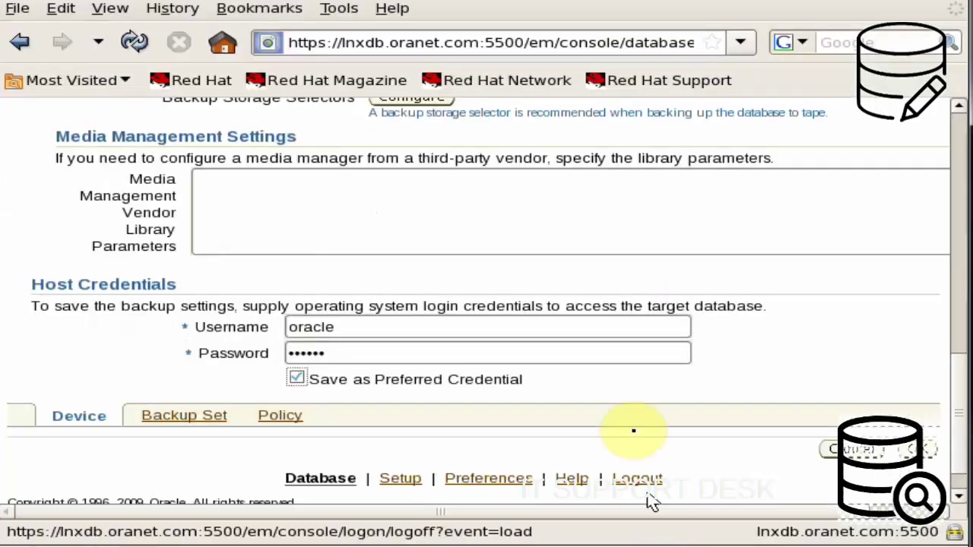
left_click(922, 453)
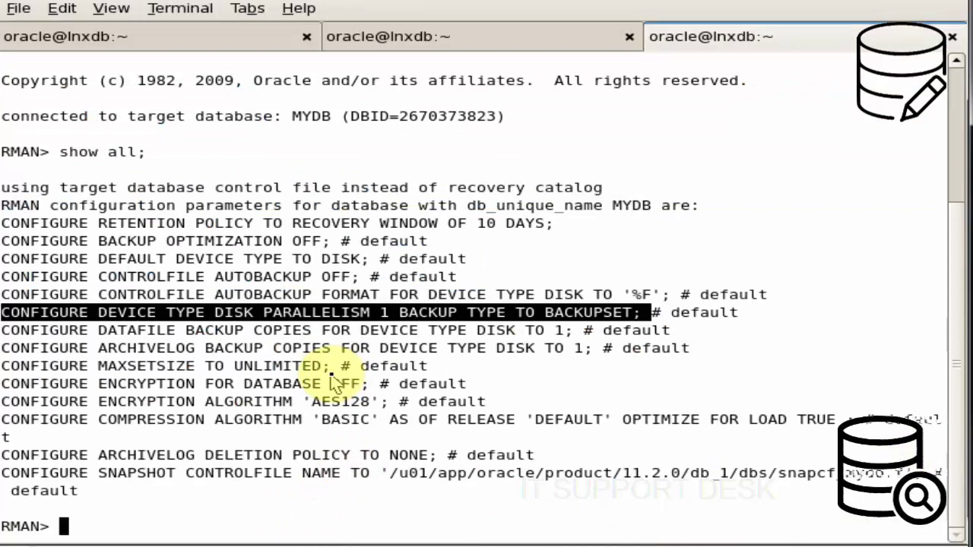
- List the RMAN configuration again in the terminal with "show all;" and highlight the disk PARALLELISM 3 line
type("wh")
key("BackSpace")
key("BackSpace")
type("show ")
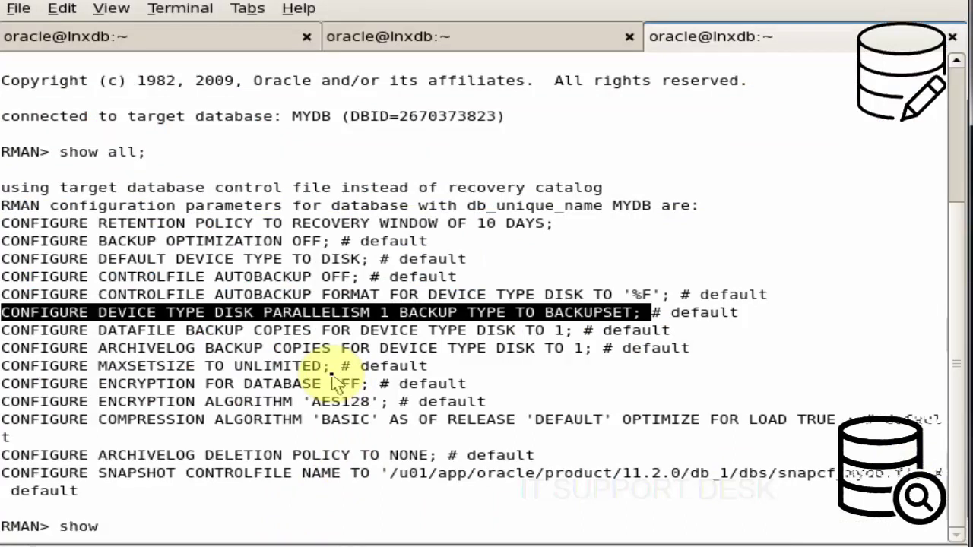
type("all;")
key("Return")
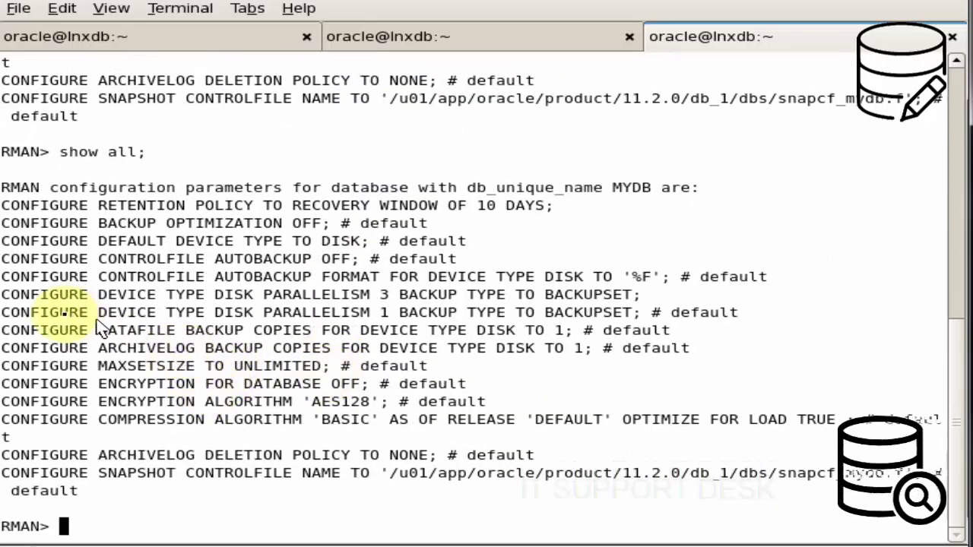
left_click_drag(6, 294, 635, 304)
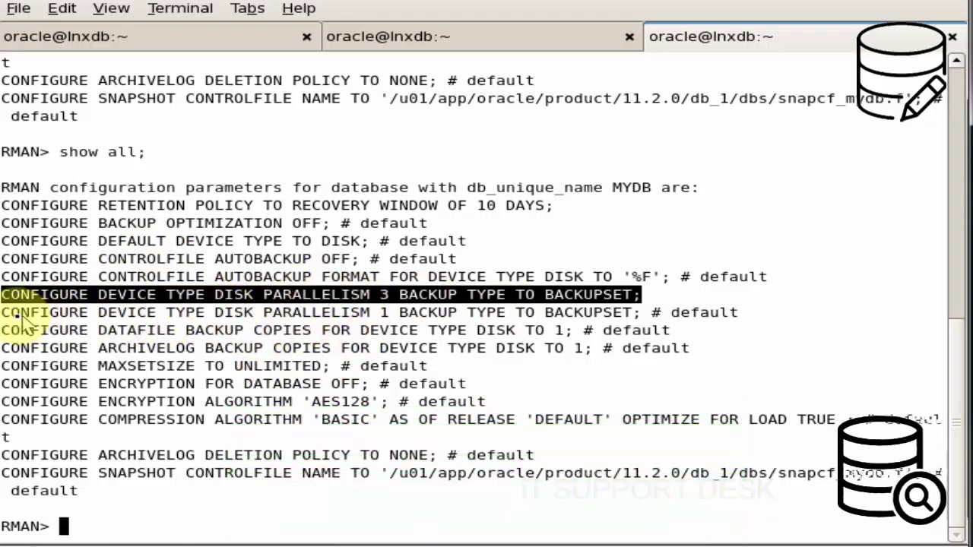
left_click_drag(3, 295, 637, 304)
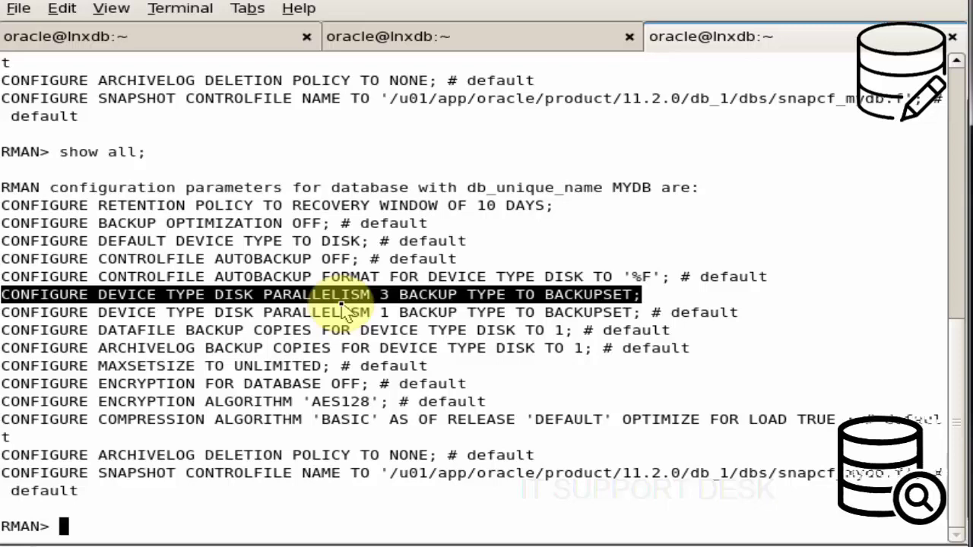
- Back up the first datafile in RMAN with "backup datafile 1;"
type("backup da")
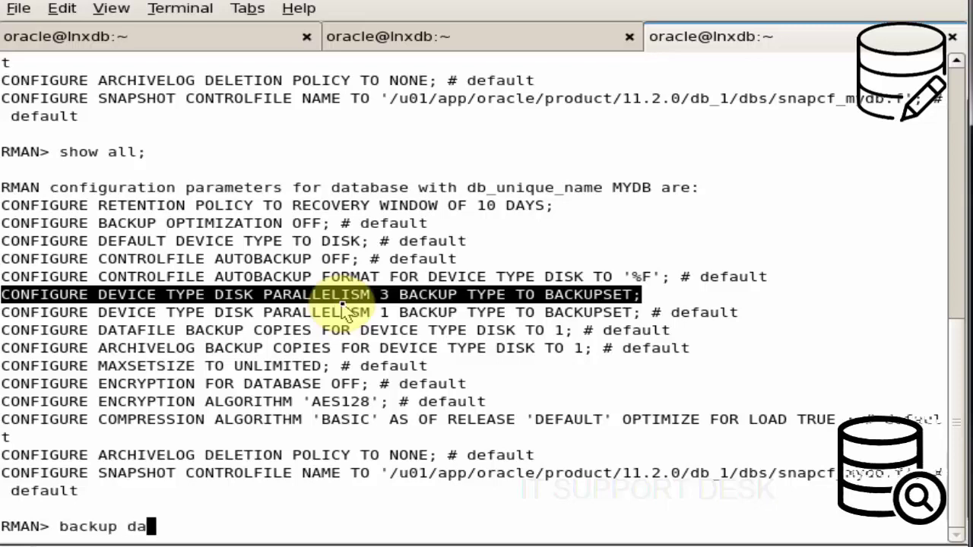
type("tafile 1;")
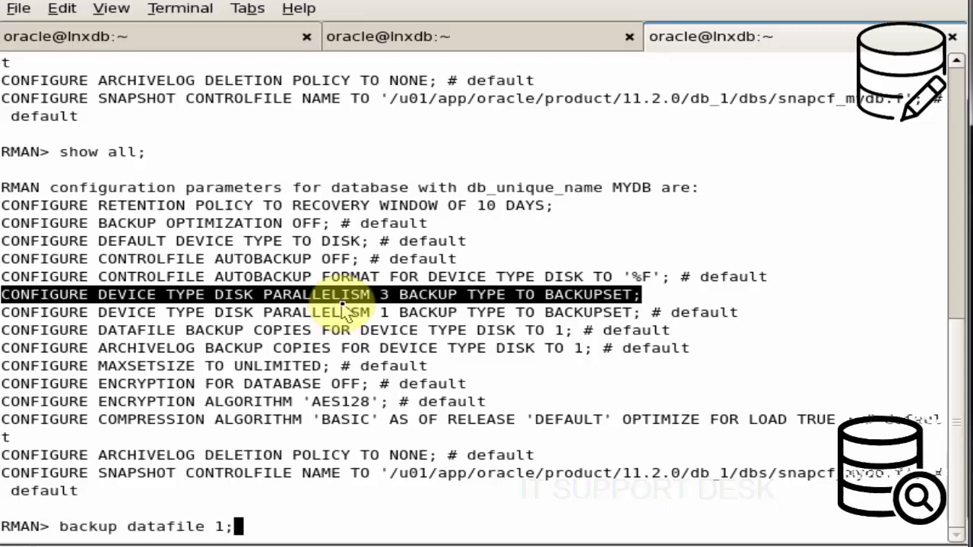
key("Return")
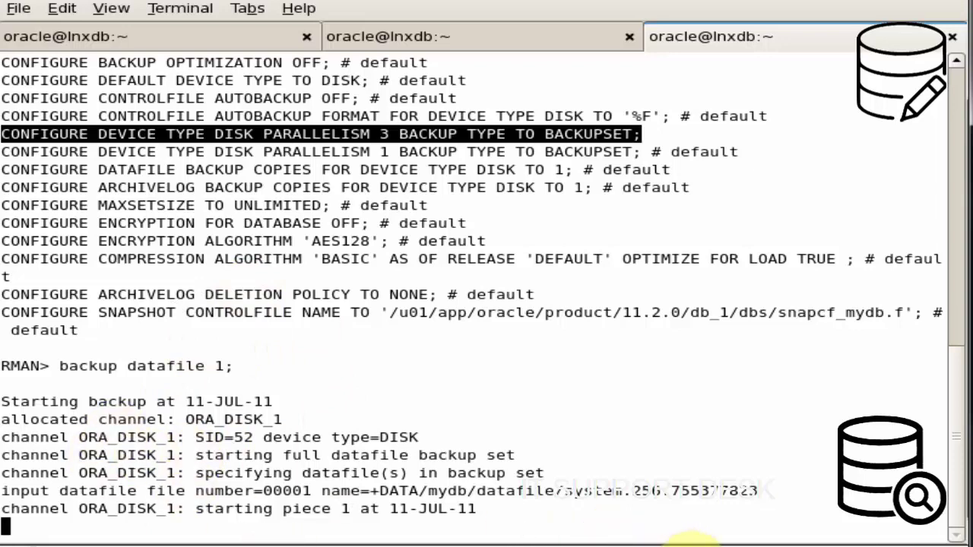
- Set the disk backup location to /u01/backup/ in Enterprise Manager's Backup Settings and save the settings
left_click(692, 543)
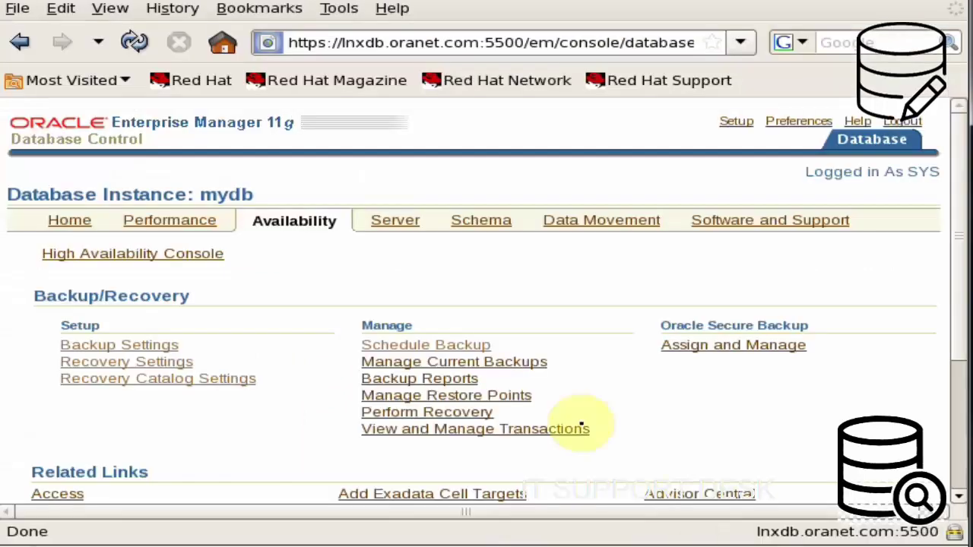
left_click(98, 349)
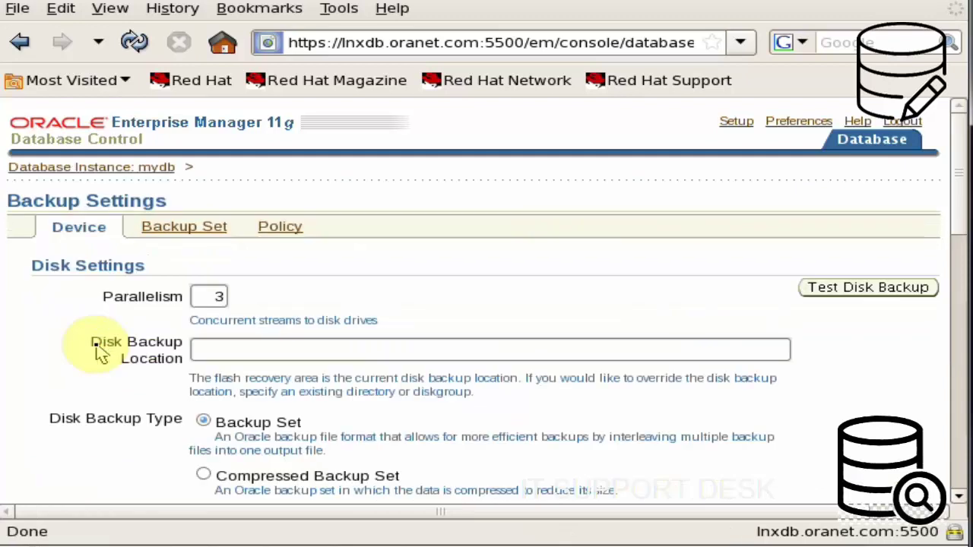
left_click(230, 348)
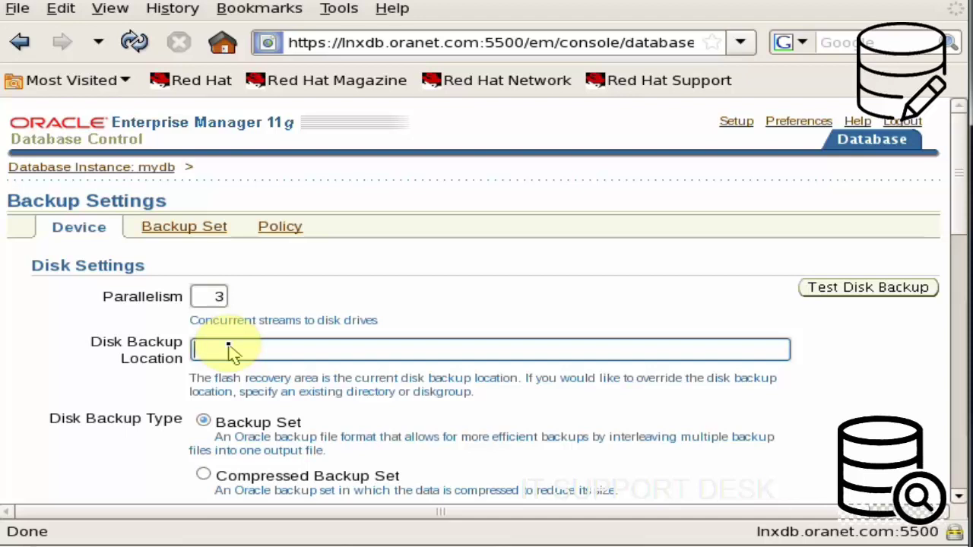
type("/u")
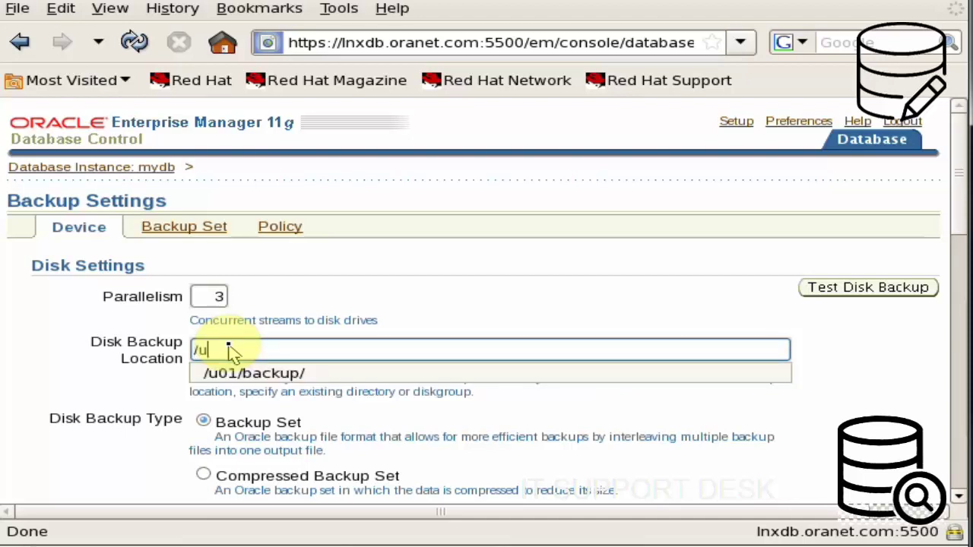
key("Down")
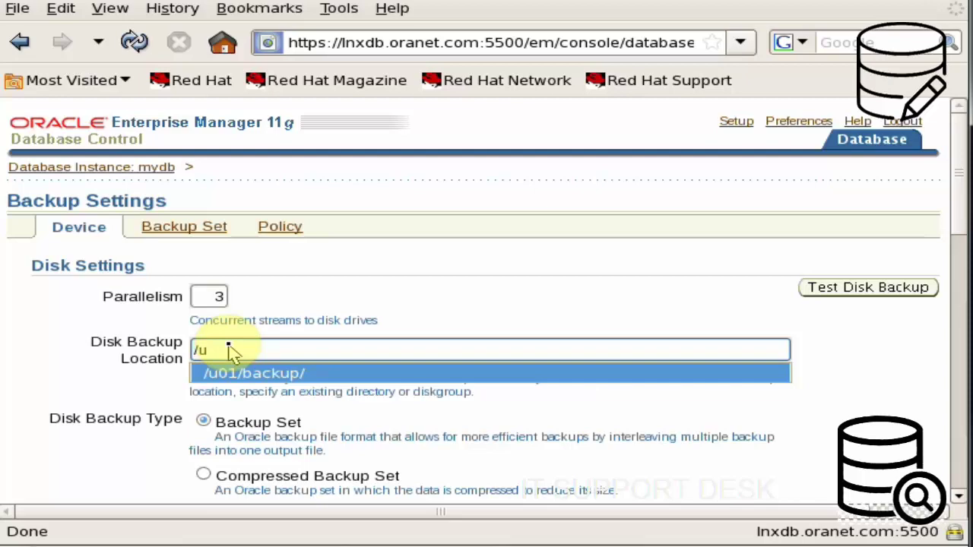
type("u")
left_click(239, 372)
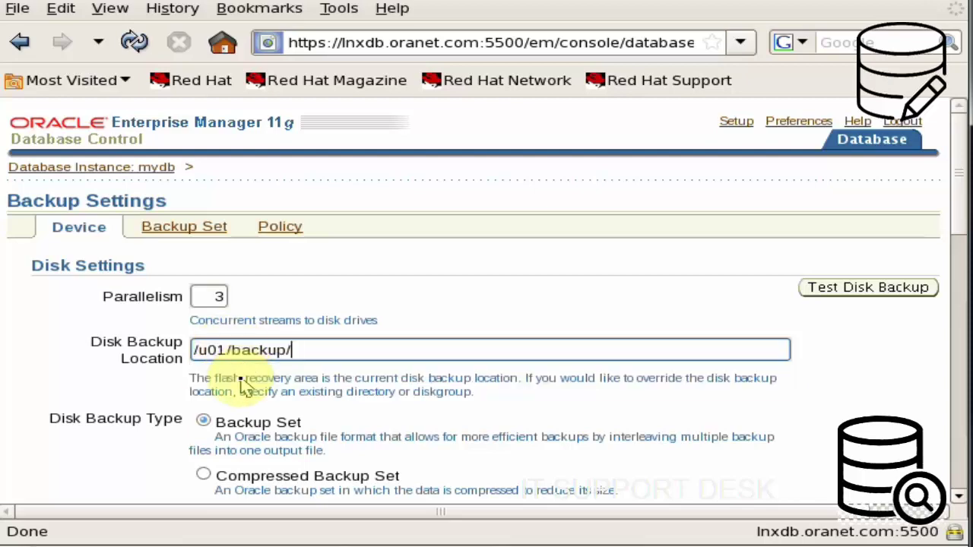
left_click_drag(959, 217, 956, 460)
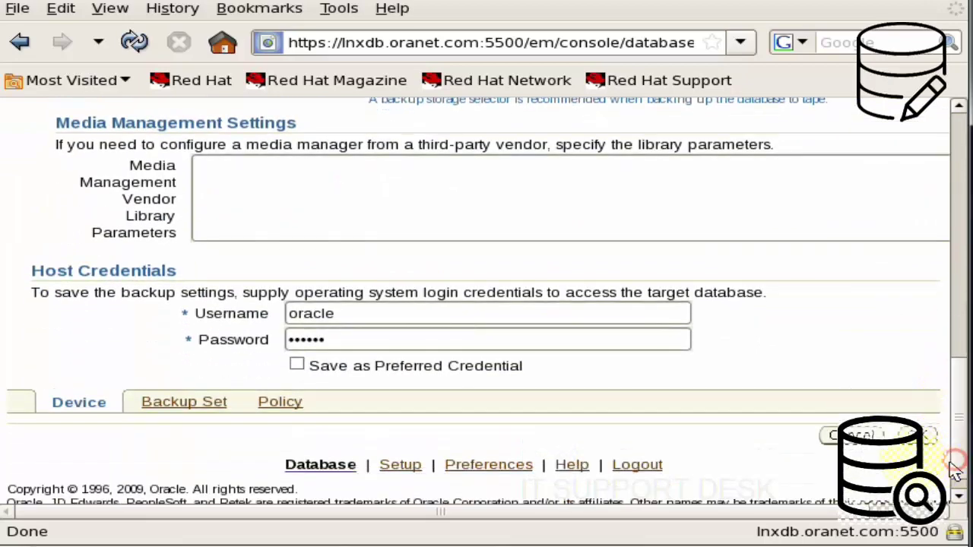
left_click(938, 435)
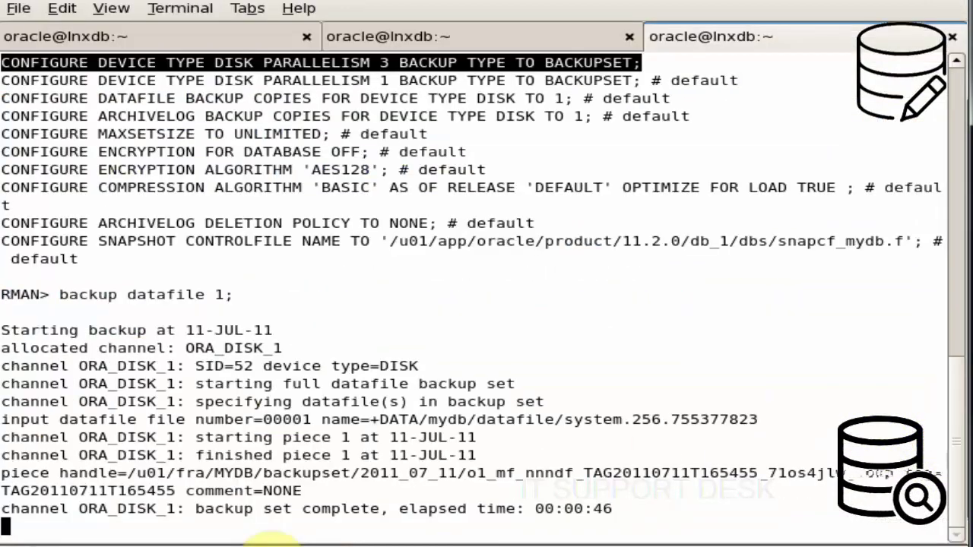
- List the RMAN configuration in the terminal with "show all;" and highlight the disk channel format line containing '/u01/backup/%U'
left_click(268, 541)
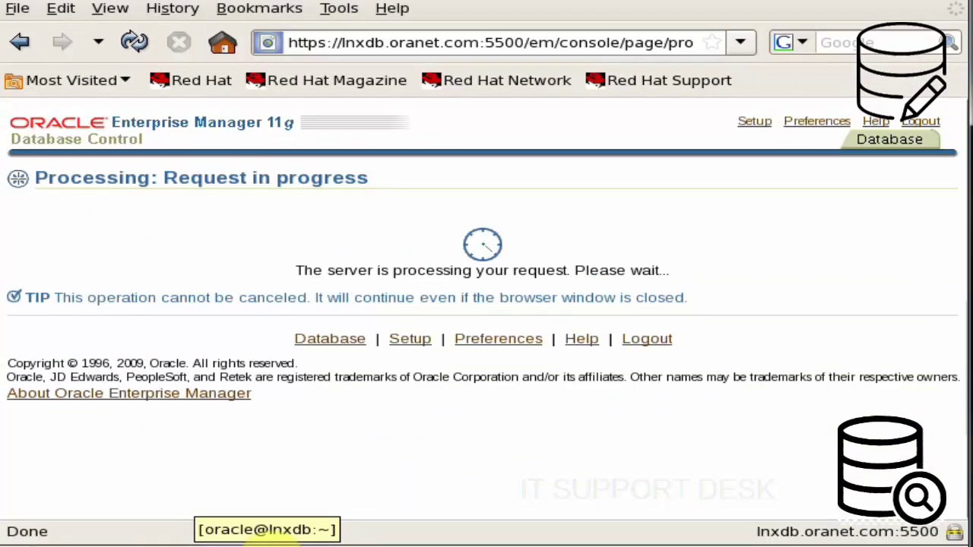
left_click(267, 541)
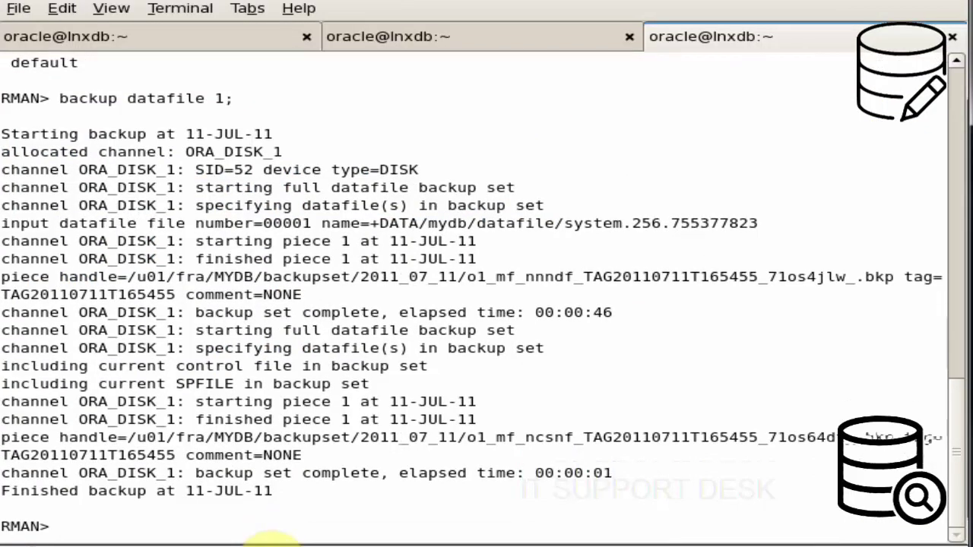
left_click(268, 541)
left_click(268, 542)
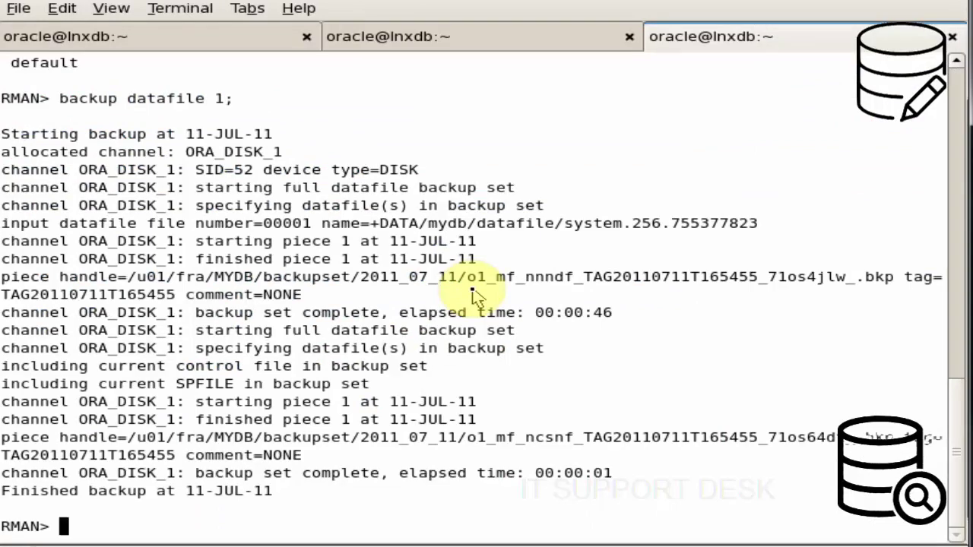
type("show a")
type("ll;")
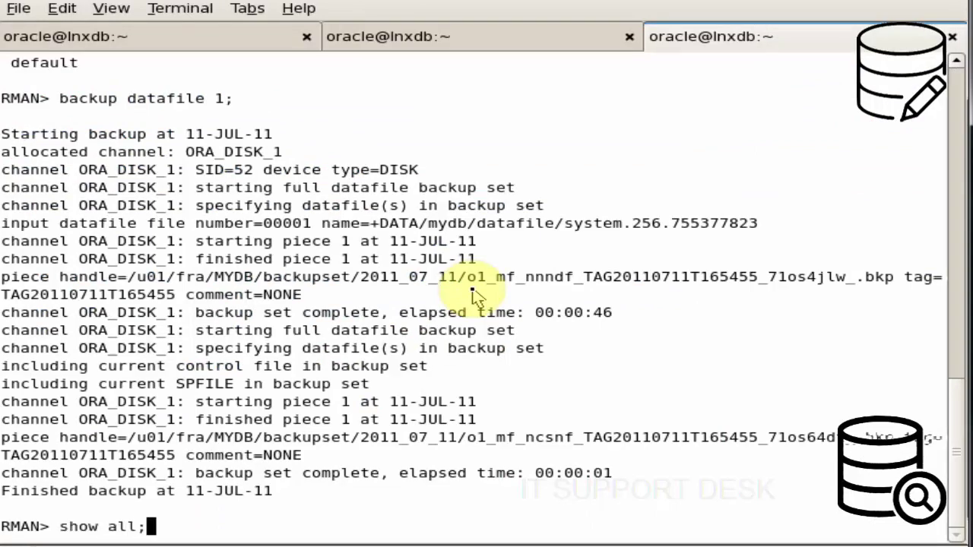
key("Return")
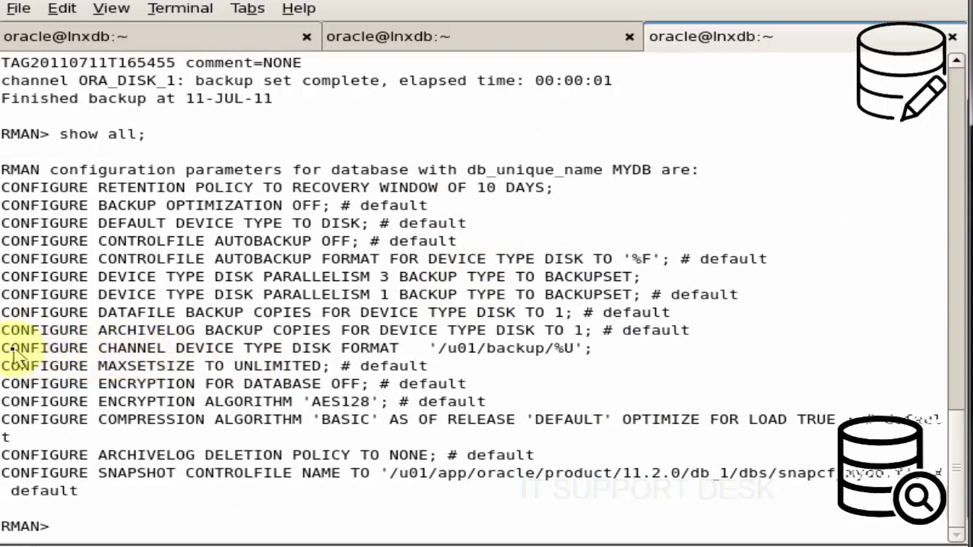
left_click_drag(5, 347, 578, 357)
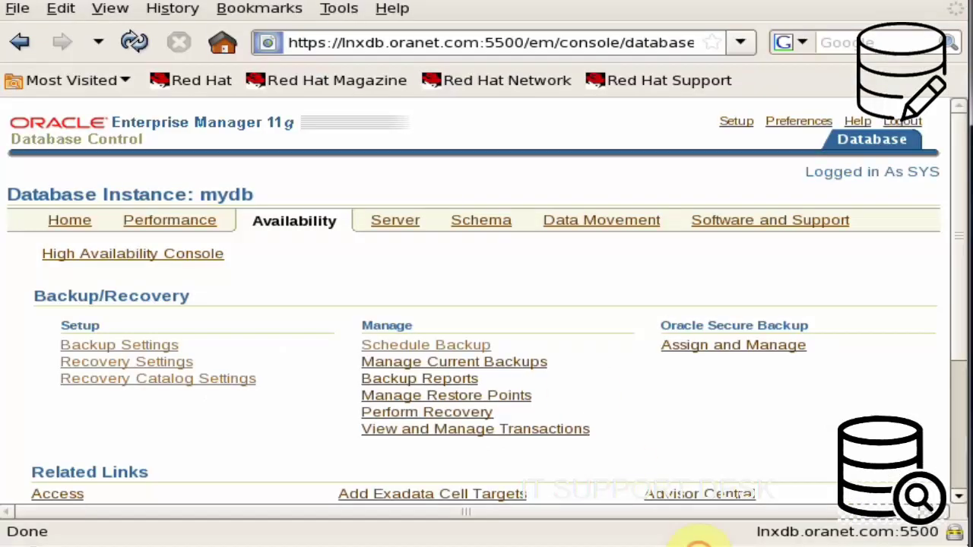
- Switch back to the slide presentation and advance to the Control File Autobackups slide
left_click(698, 538)
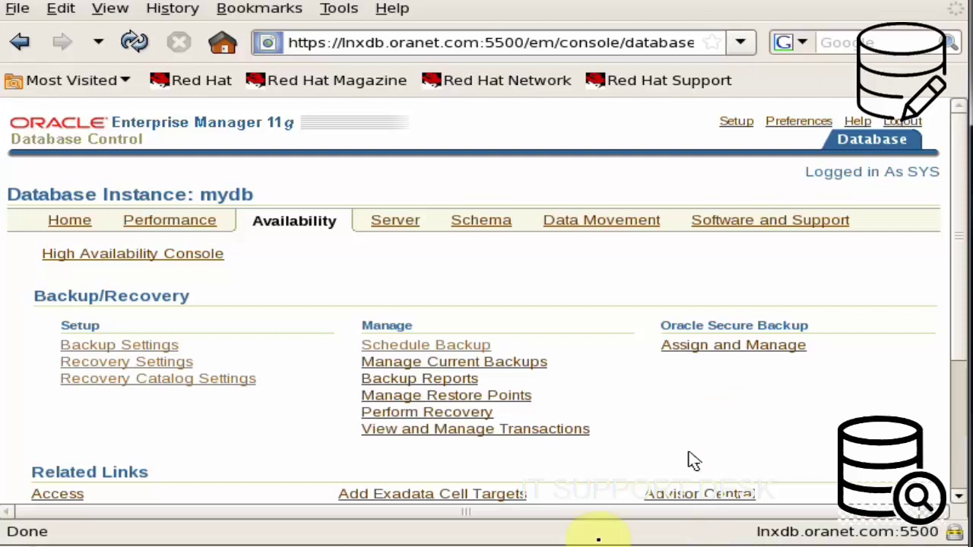
left_click(541, 540)
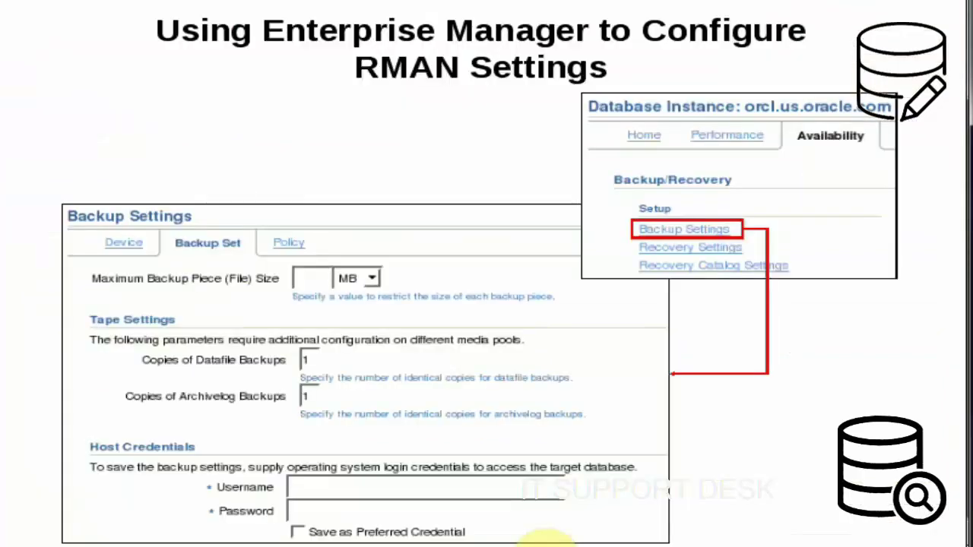
left_click(571, 365)
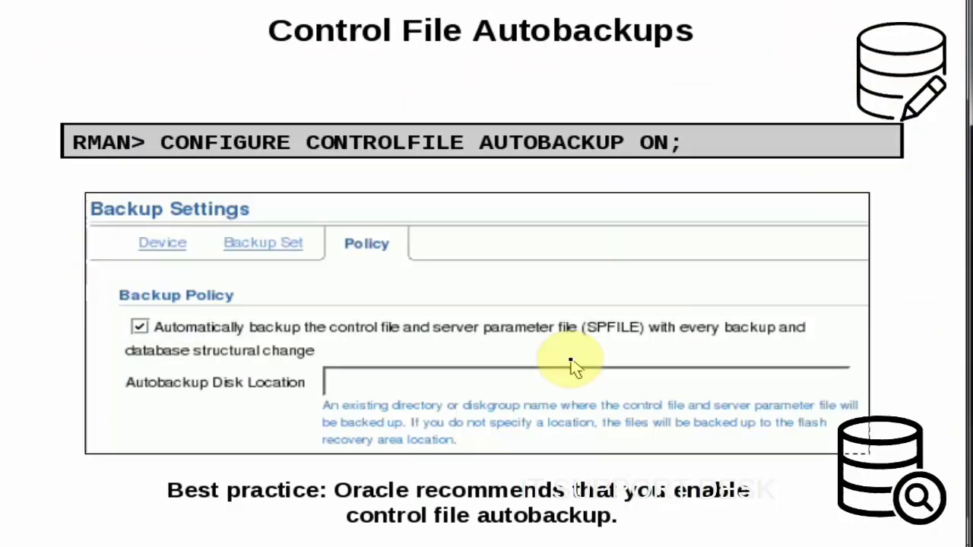
- Enable control file autobackup in the RMAN terminal by copying the existing setting's text and running "CONFIGURE CONTROLFILE AUTOBACKUP ON;"
key("alt+Tab")
key("alt+Tab")
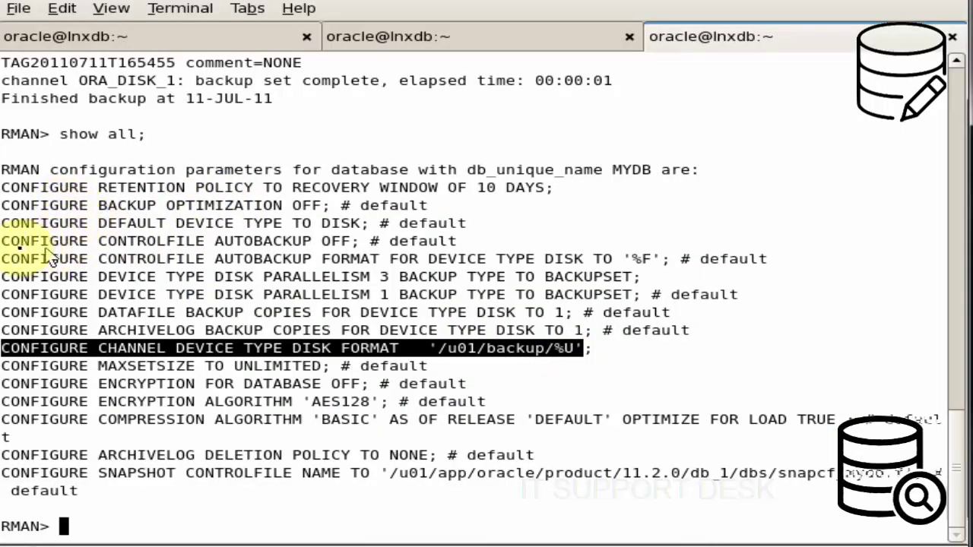
left_click_drag(6, 243, 305, 242)
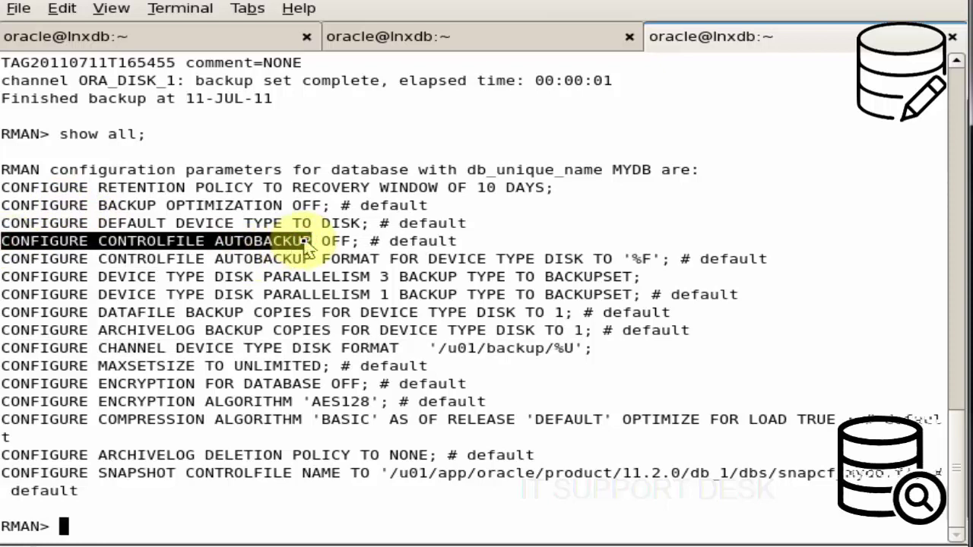
right_click(306, 242)
left_click(327, 350)
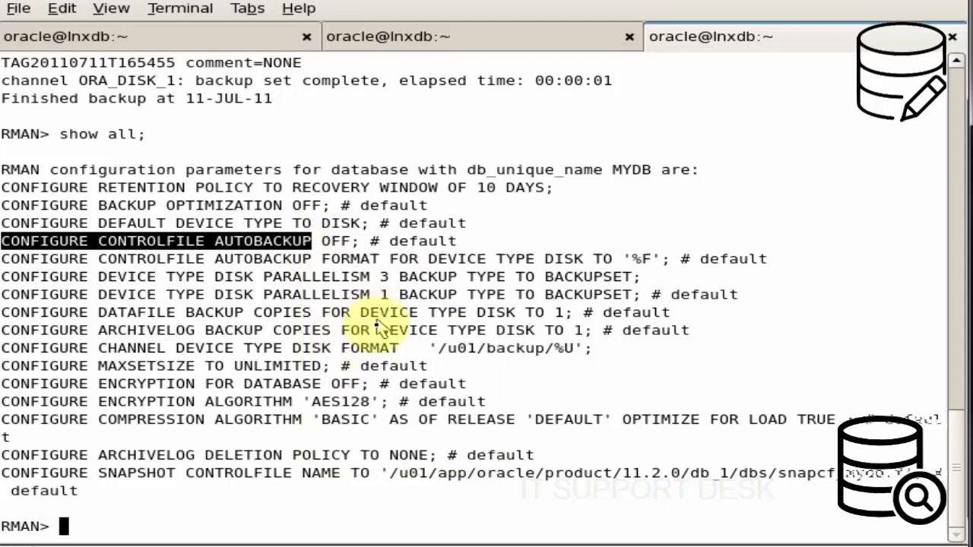
right_click(405, 298)
left_click(455, 440)
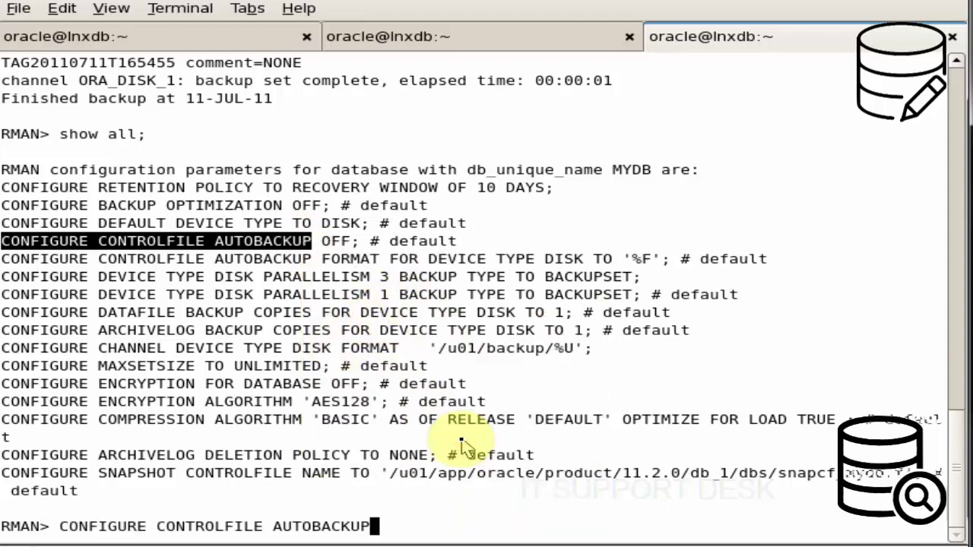
type("ON;")
key("Return")
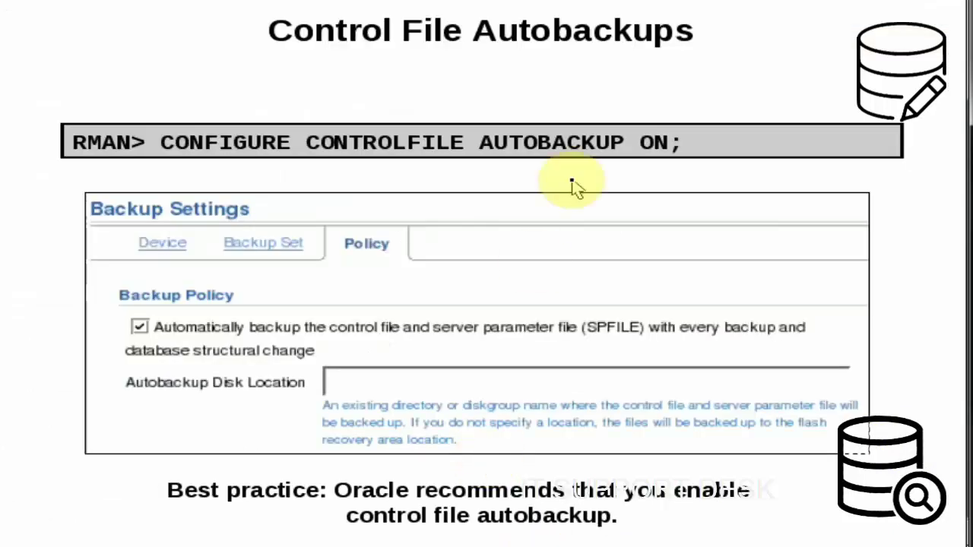
- Query the RMAN exclude settings in the terminal with "show exclude;" and return to the Managing Persistent Settings slide
left_click(343, 390)
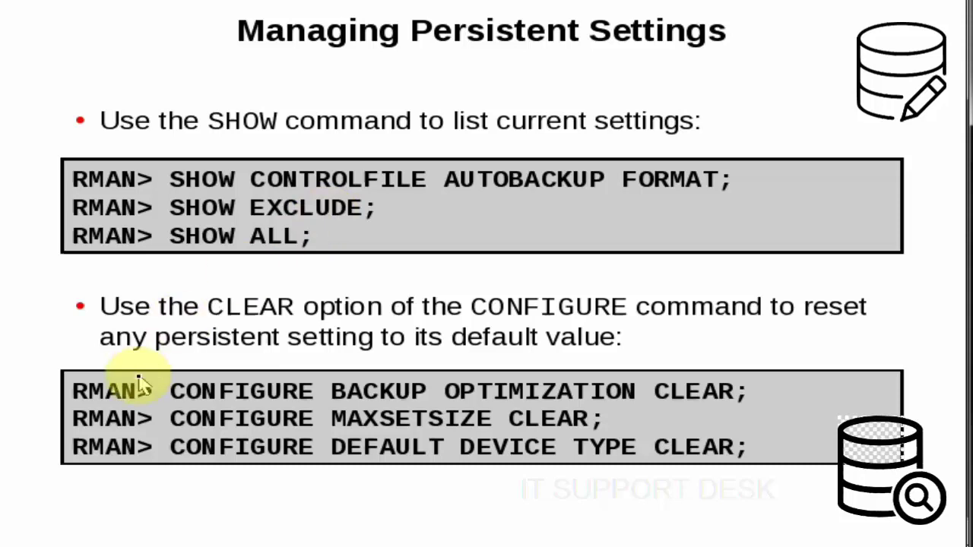
key("alt+Tab")
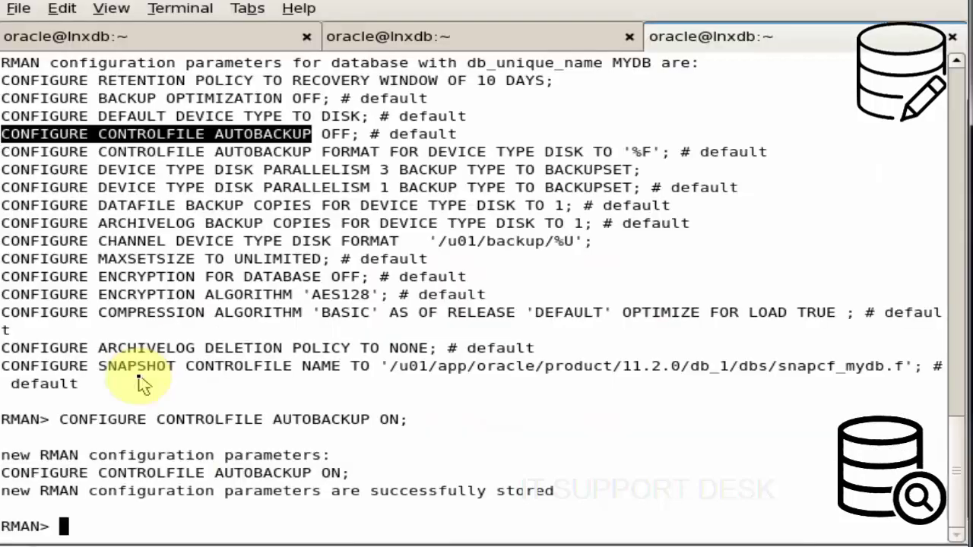
type("show ex")
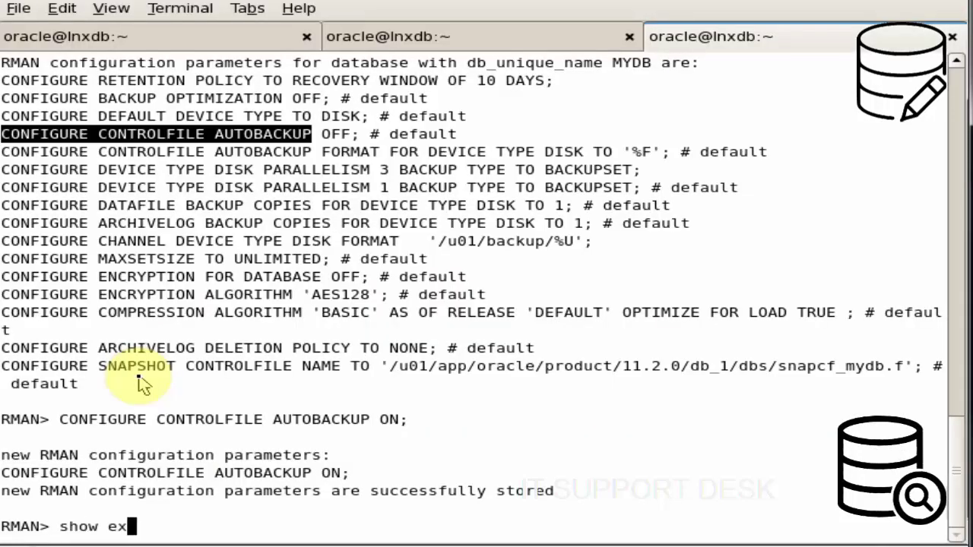
type("clude;")
key("Return")
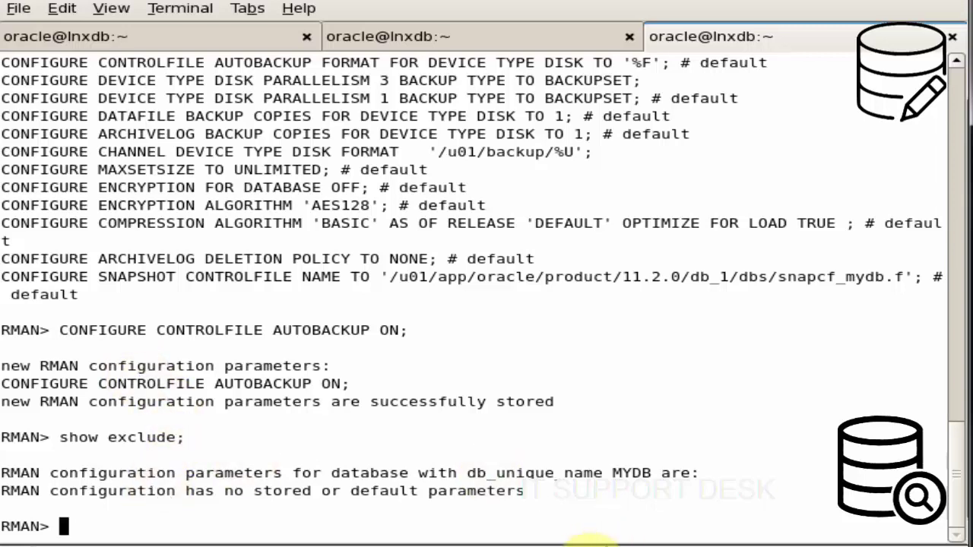
left_click(582, 544)
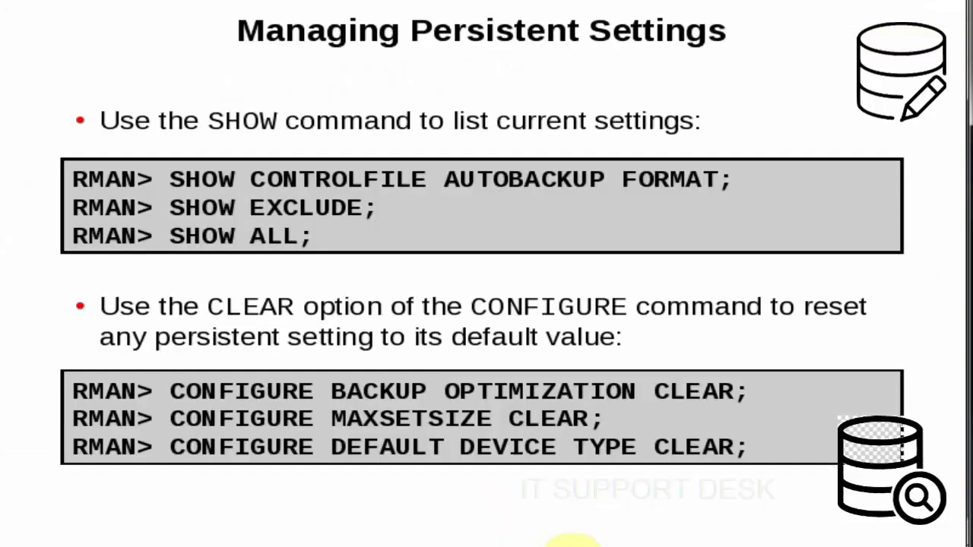